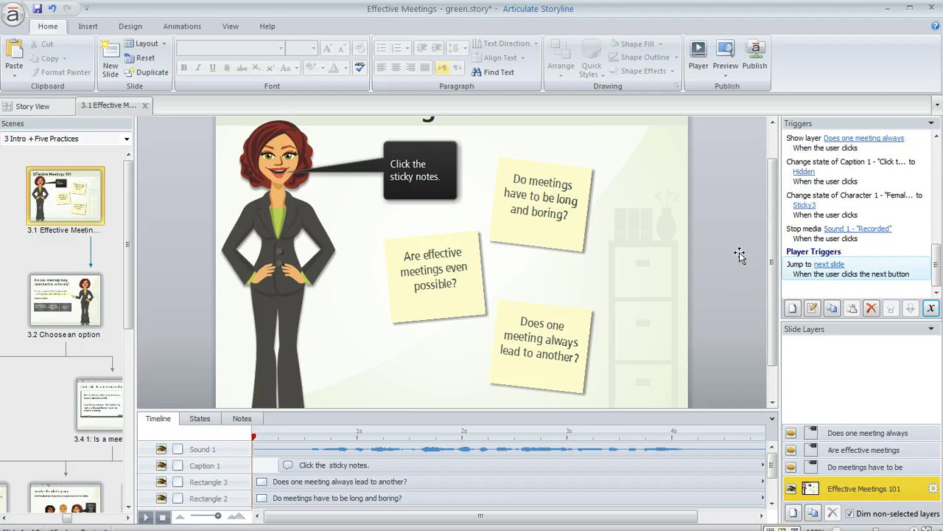
# Add a project variable '1stSlideComplete' of type True/False with starting value False.
pyautogui.click(930, 309)
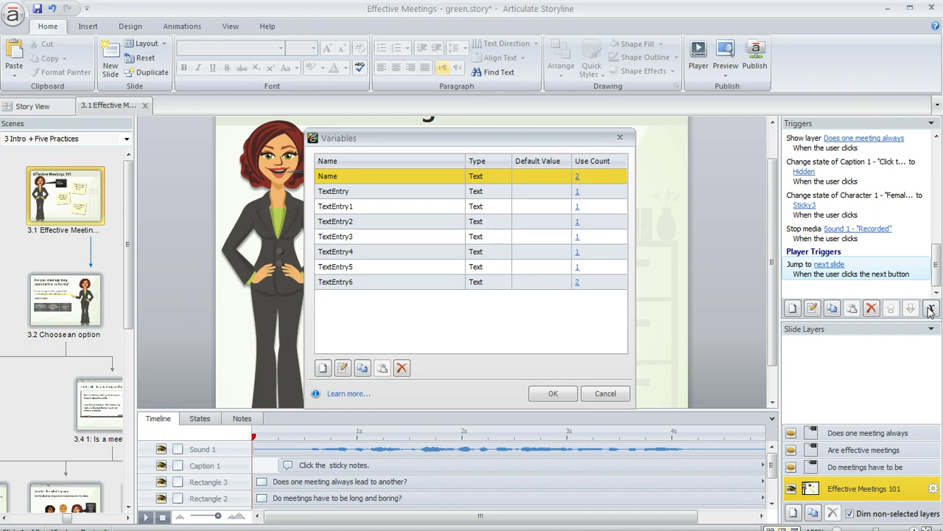
pyautogui.click(325, 368)
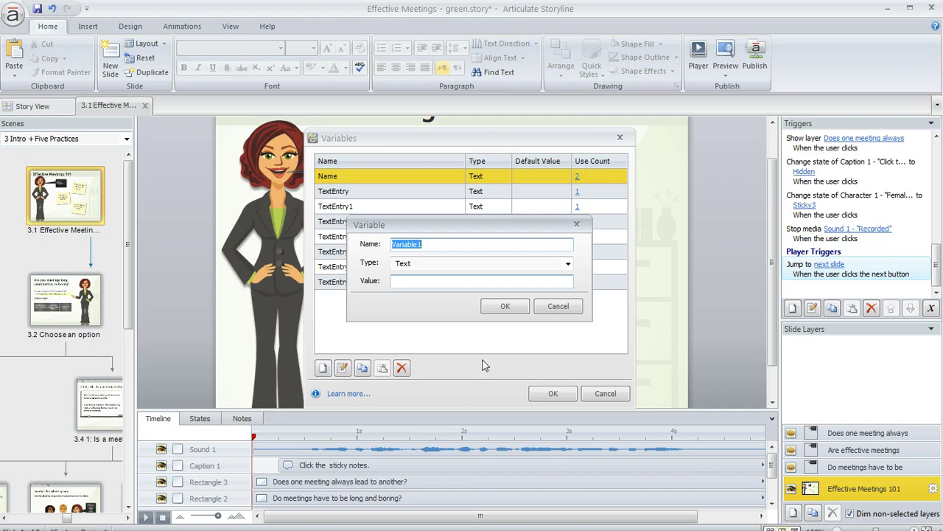
pyautogui.click(486, 265)
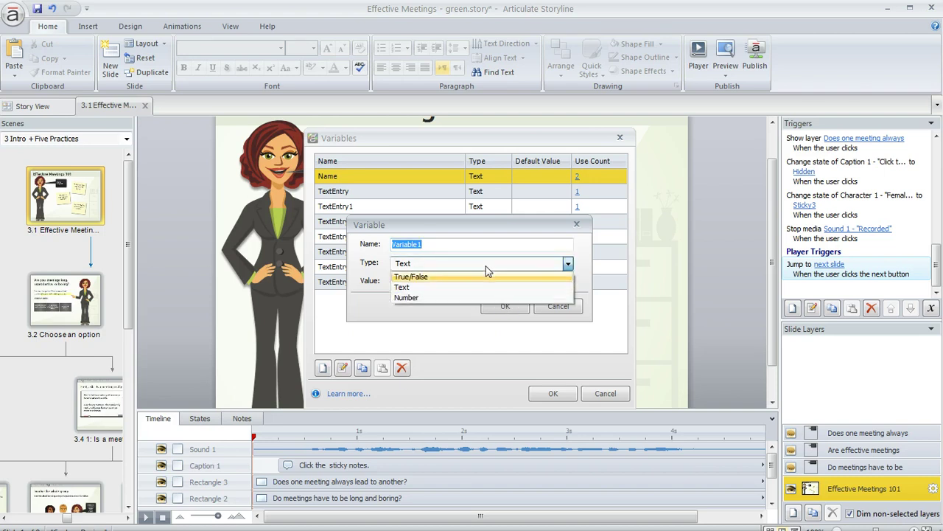
pyautogui.click(437, 279)
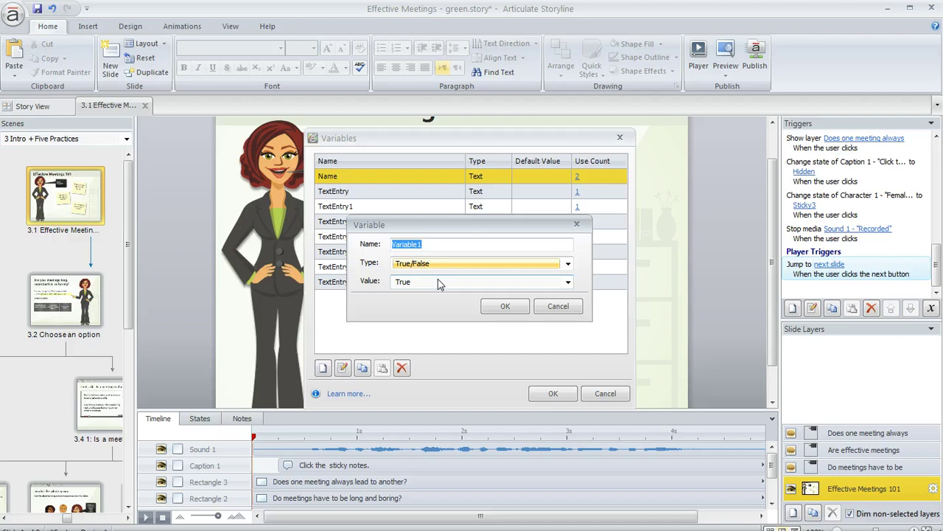
pyautogui.click(452, 246)
pyautogui.doubleClick(435, 245)
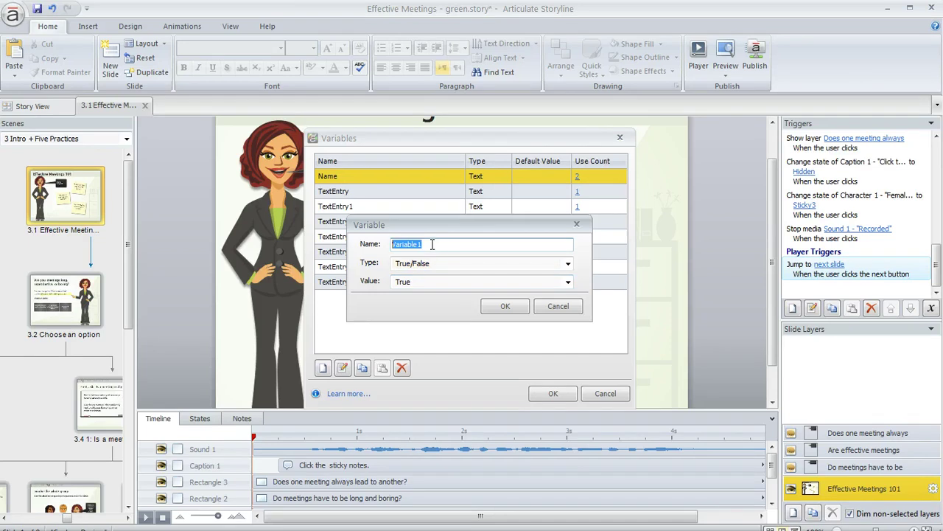
pyautogui.write('1stSlideComplete')
pyautogui.click(485, 286)
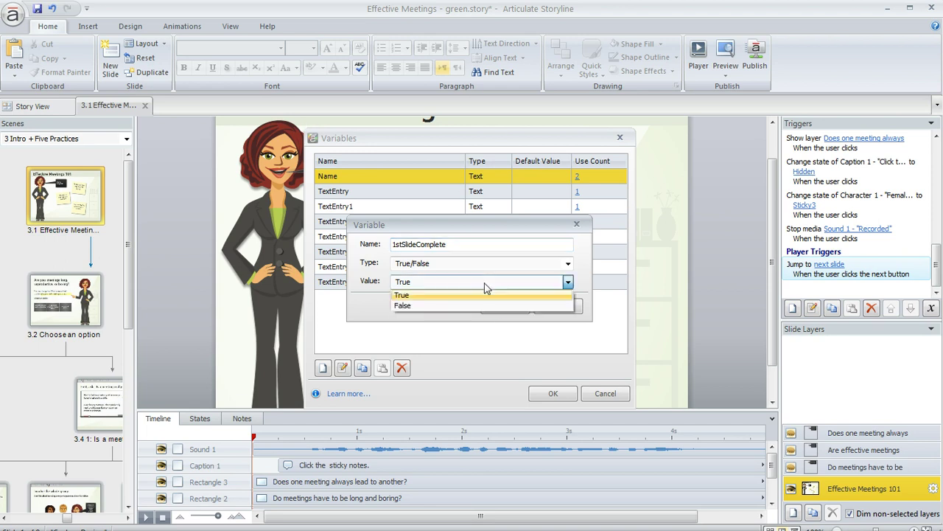
pyautogui.click(417, 306)
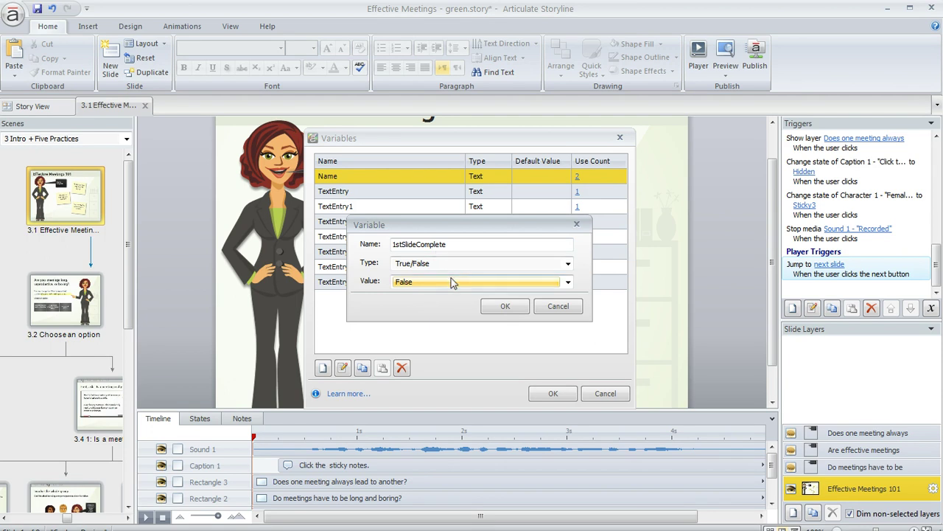
pyautogui.click(510, 309)
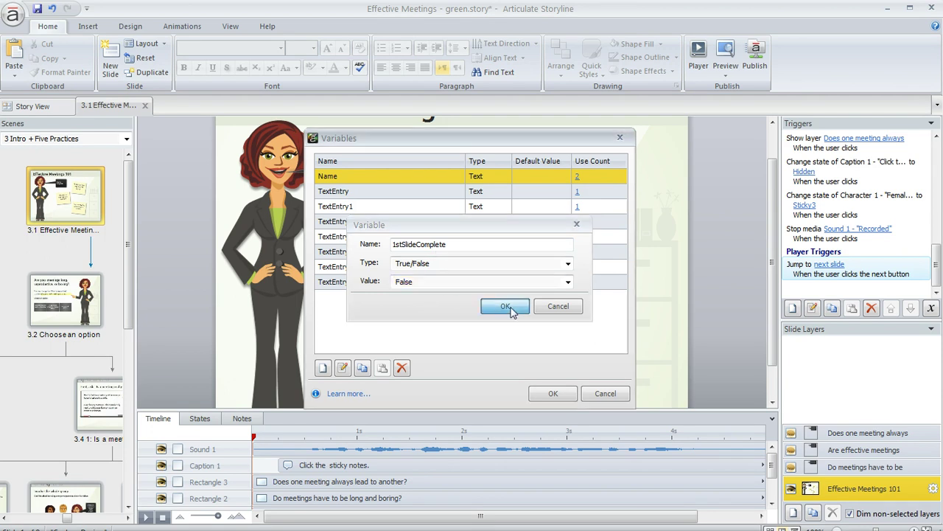
# Start a new Adjust variable trigger targeting 1stSlideComplete.
pyautogui.click(555, 394)
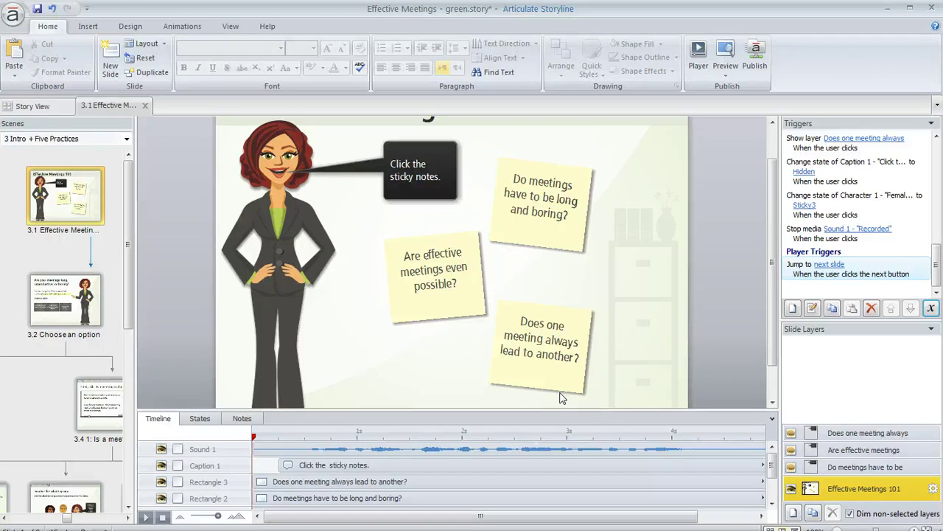
pyautogui.click(794, 309)
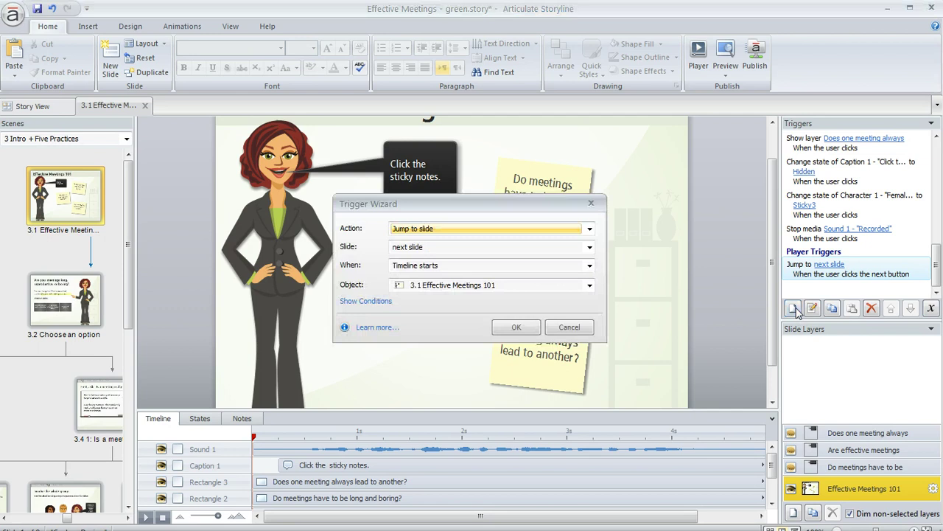
pyautogui.click(490, 232)
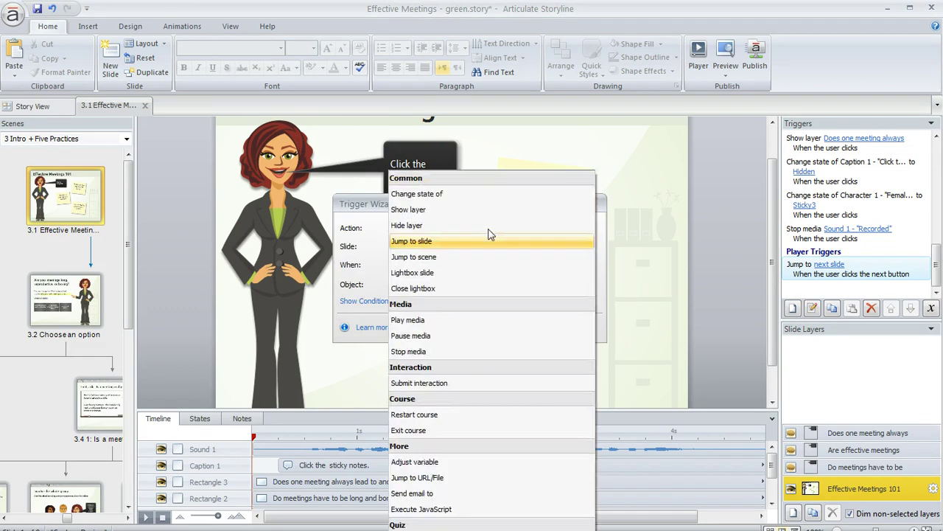
pyautogui.click(424, 461)
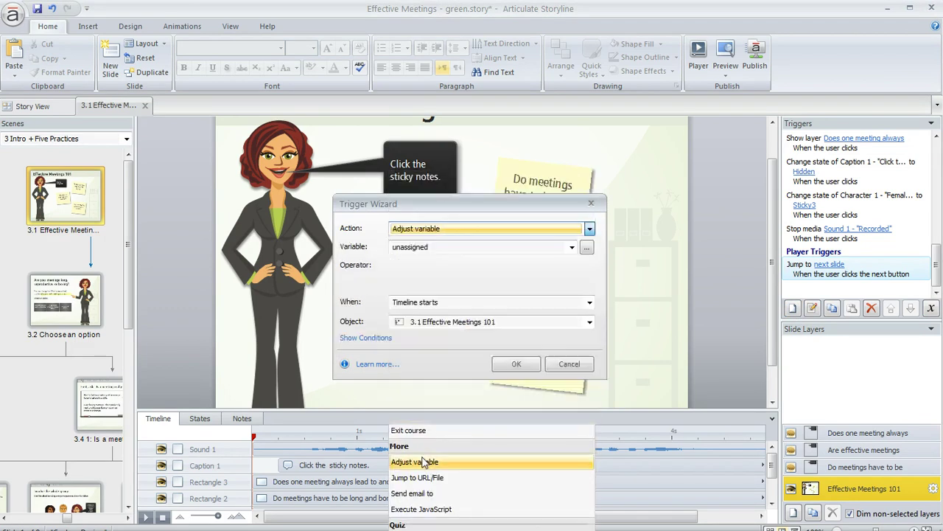
pyautogui.click(476, 251)
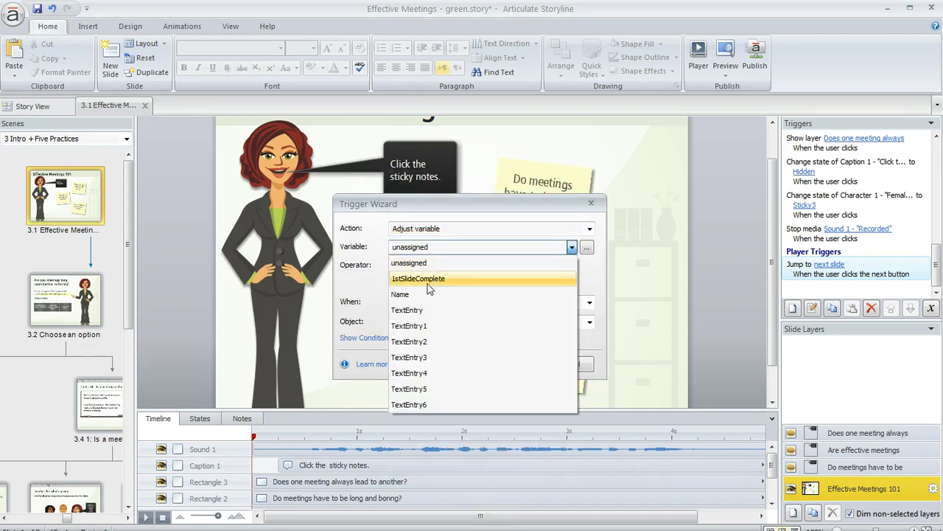
pyautogui.click(430, 280)
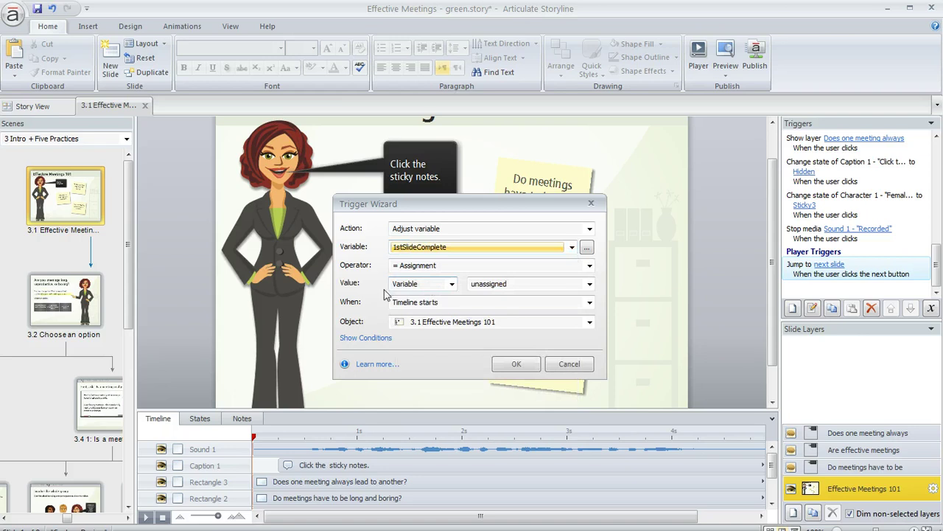
# Have the trigger assign the value True when the timeline ends.
pyautogui.click(452, 285)
pyautogui.click(429, 300)
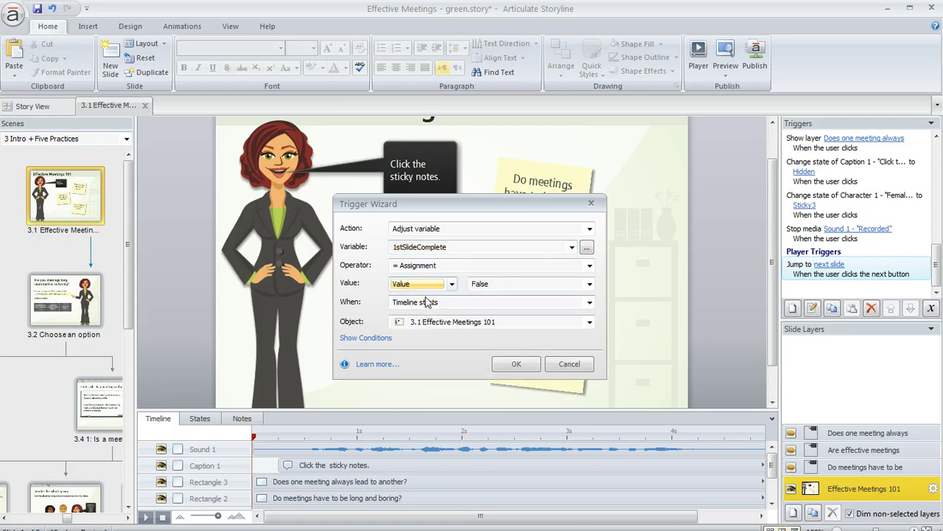
pyautogui.click(589, 283)
pyautogui.click(514, 300)
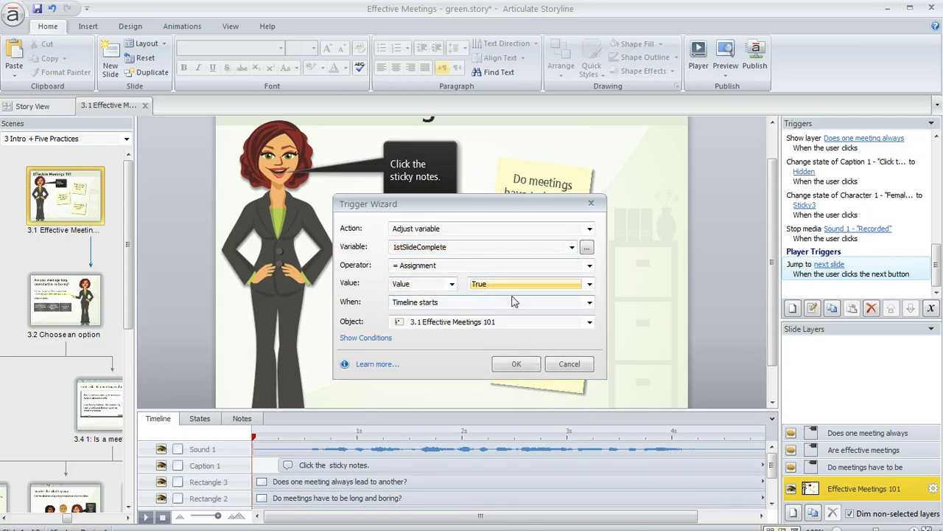
pyautogui.click(487, 303)
pyautogui.scroll(5, 485, 305)
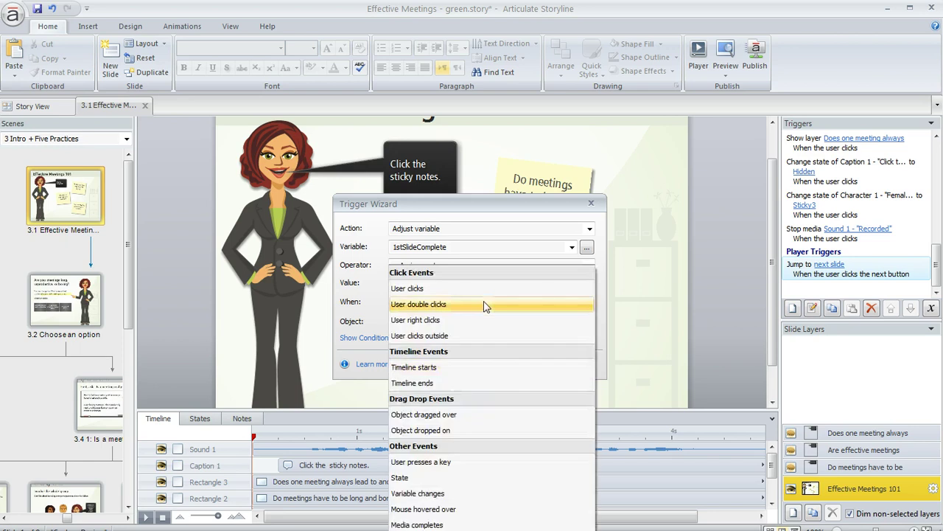
pyautogui.click(428, 384)
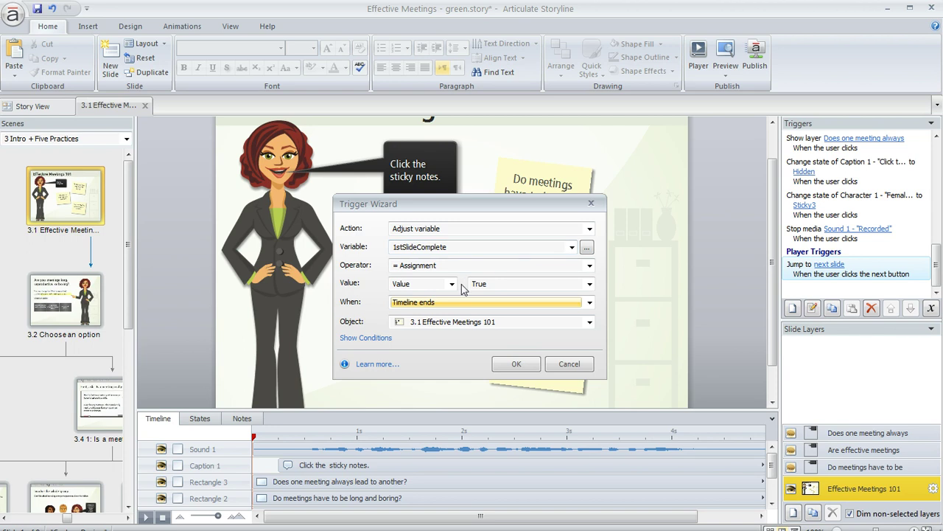
# Save the 1stSlideComplete trigger and scroll the Triggers panel down to Player Triggers.
pyautogui.click(517, 364)
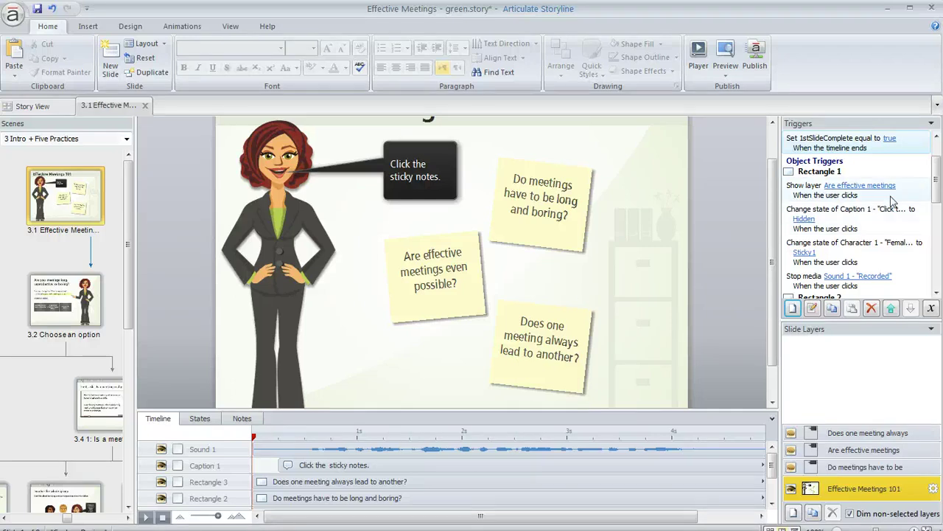
pyautogui.scroll(-3, 936, 175)
pyautogui.scroll(-5, 859, 216)
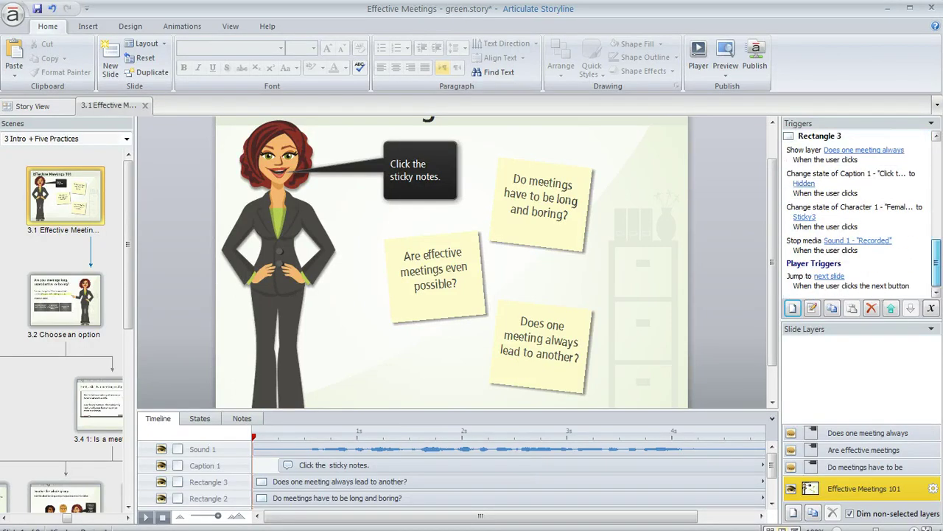
# Edit the jump-to-next-slide trigger and add a new condition to it.
pyautogui.doubleClick(805, 283)
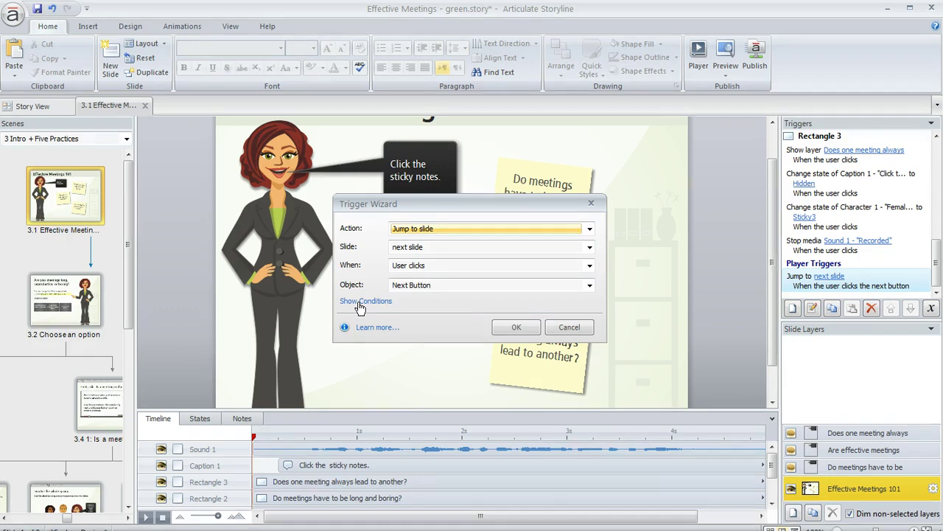
pyautogui.click(360, 303)
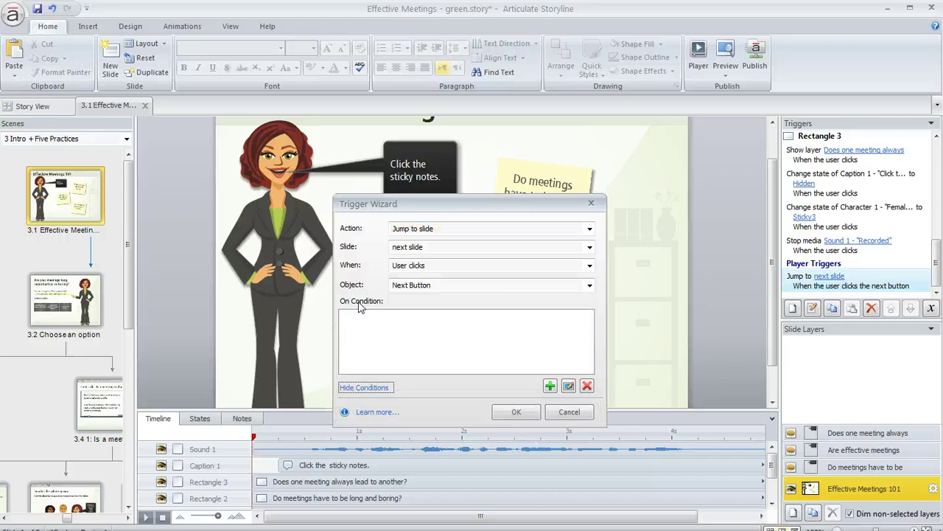
pyautogui.click(550, 386)
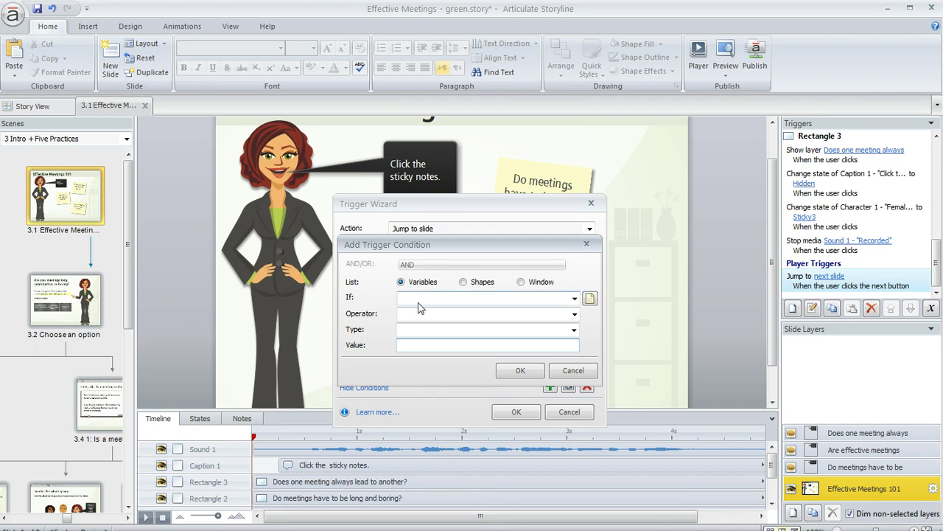
# Set the condition to 1stSlideComplete == Equal to True and save the trigger.
pyautogui.click(424, 299)
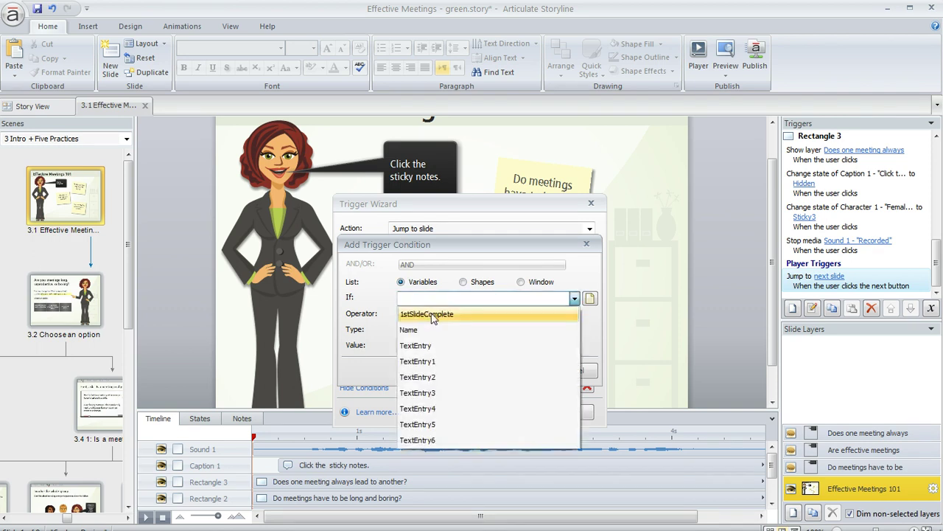
pyautogui.click(433, 317)
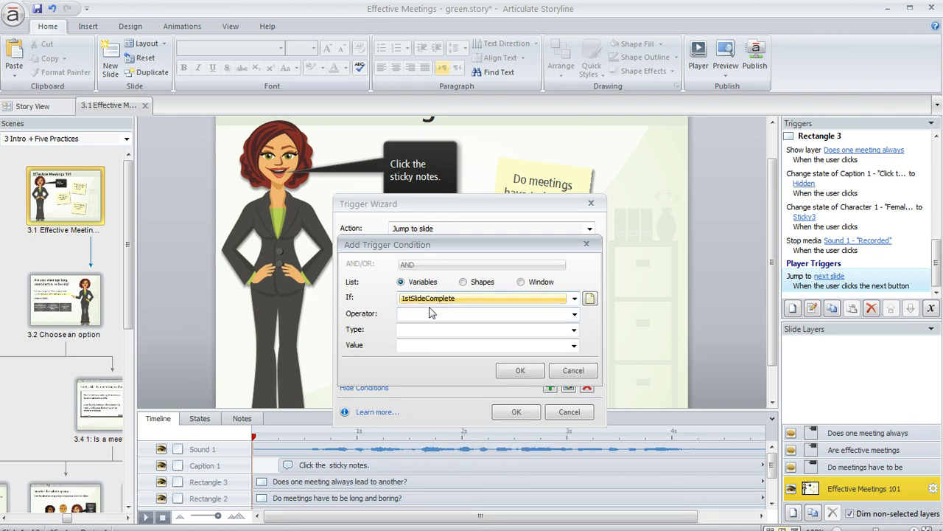
pyautogui.click(432, 317)
pyautogui.click(433, 329)
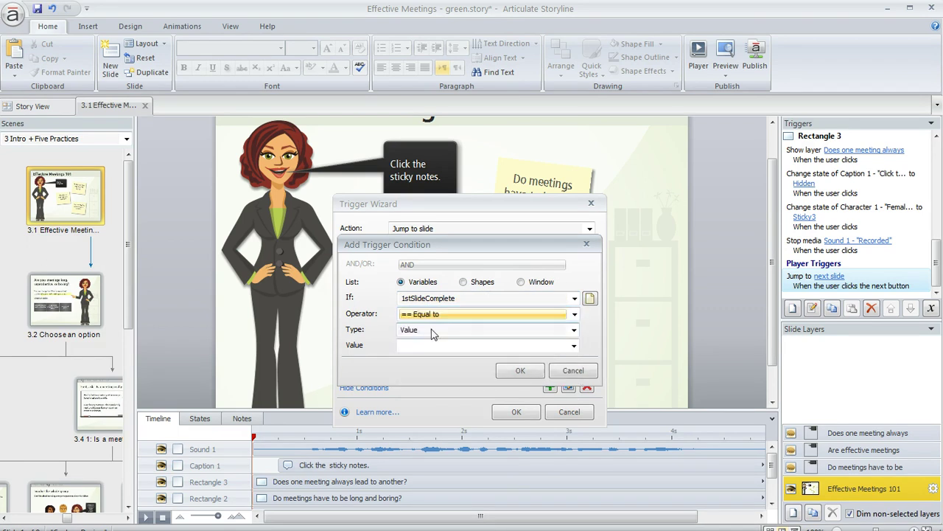
pyautogui.click(432, 346)
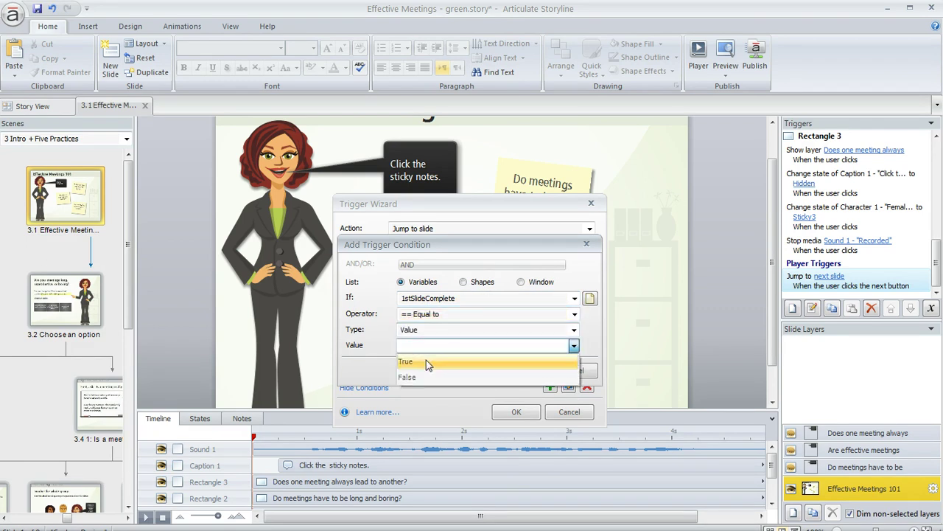
pyautogui.click(426, 361)
pyautogui.click(516, 371)
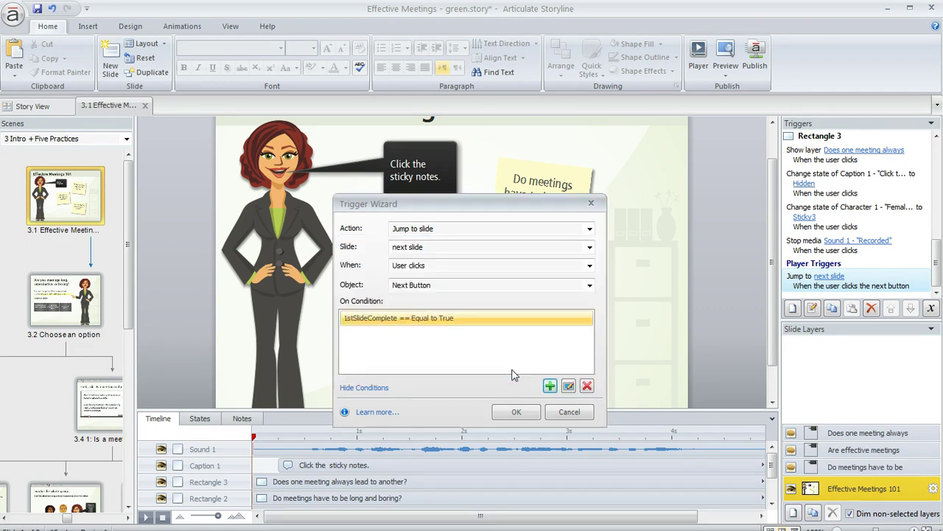
pyautogui.click(517, 412)
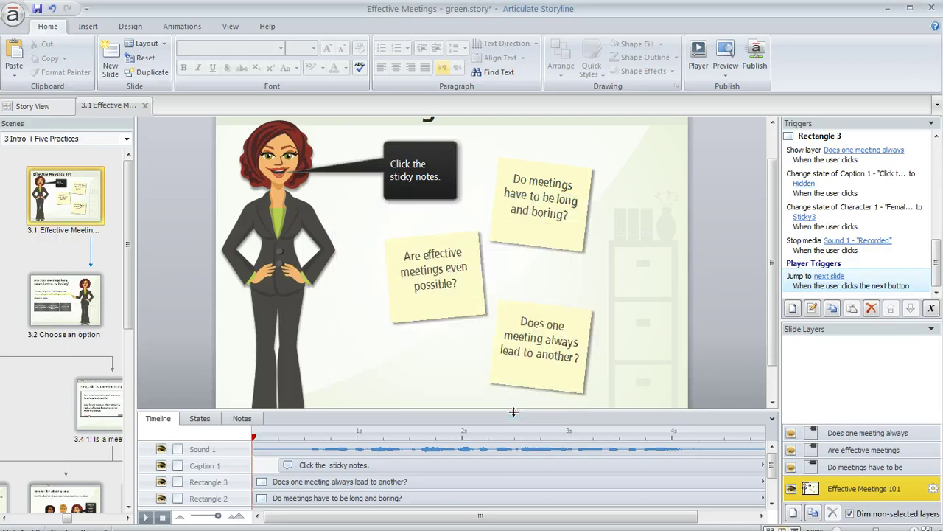
pyautogui.click(726, 74)
pyautogui.click(756, 118)
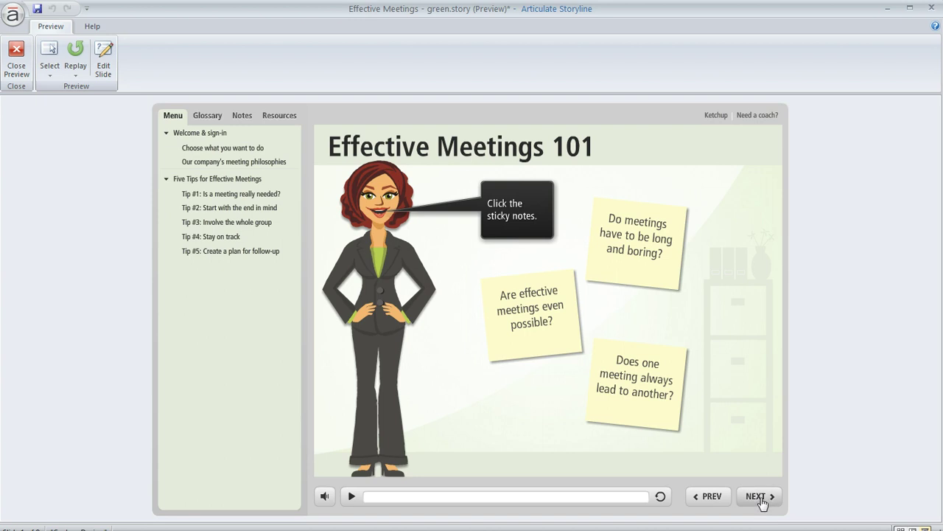
pyautogui.click(758, 498)
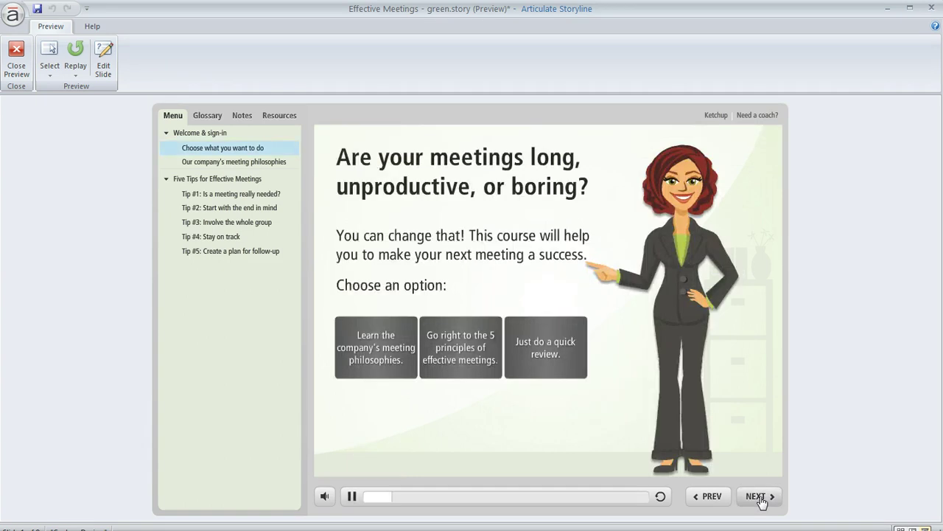
pyautogui.click(715, 498)
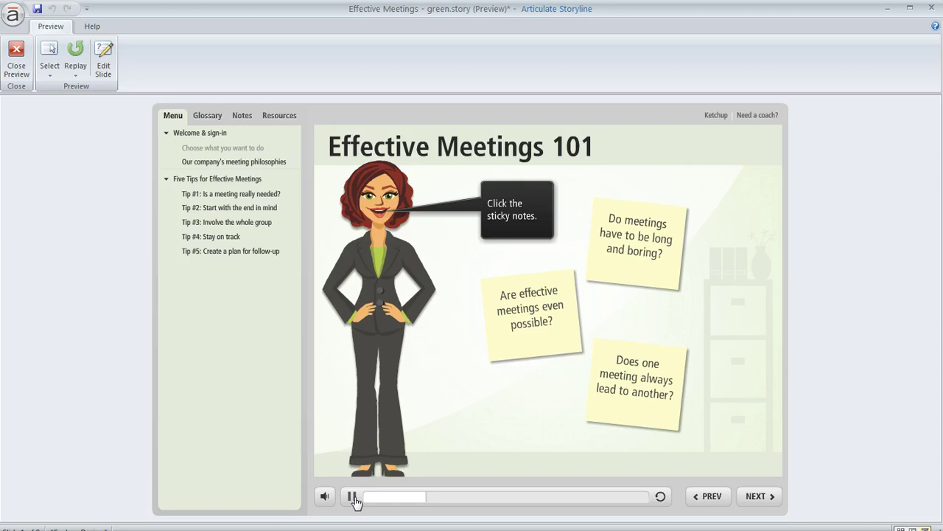
pyautogui.click(357, 499)
pyautogui.moveTo(437, 500); pyautogui.dragTo(646, 512)
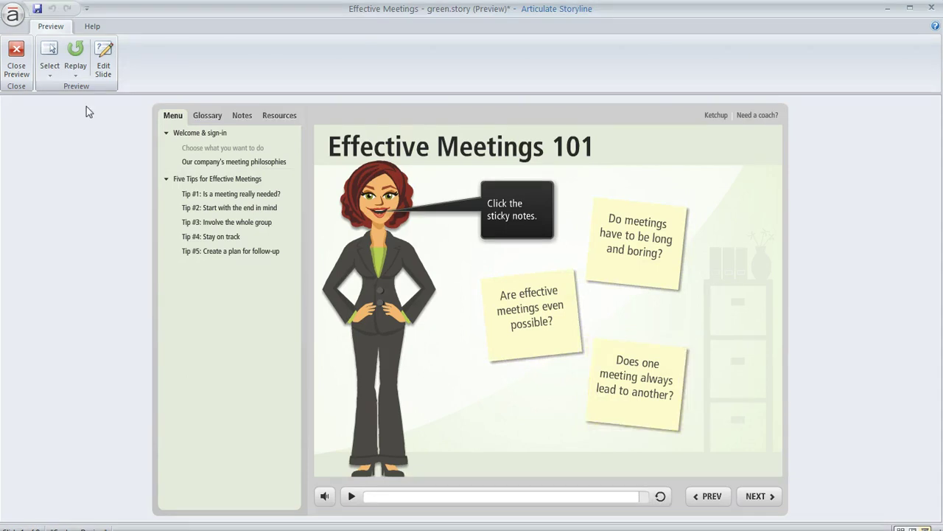
pyautogui.click(24, 50)
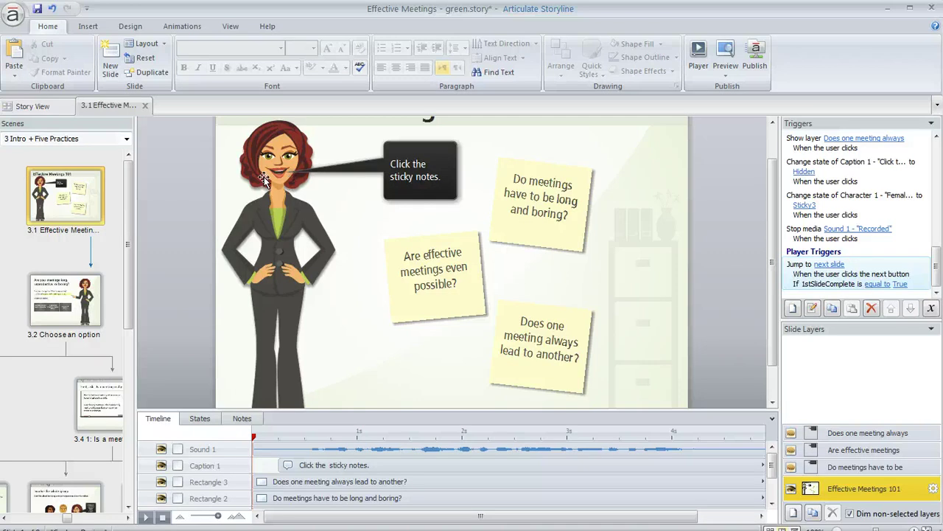
# In Player properties, set the menu's Navigation Restriction to Restricted.
pyautogui.click(698, 58)
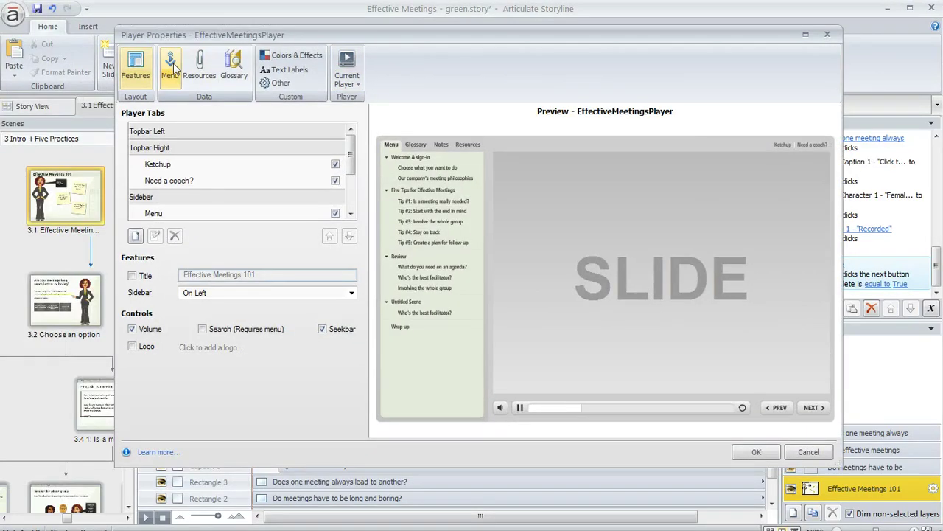
pyautogui.click(172, 66)
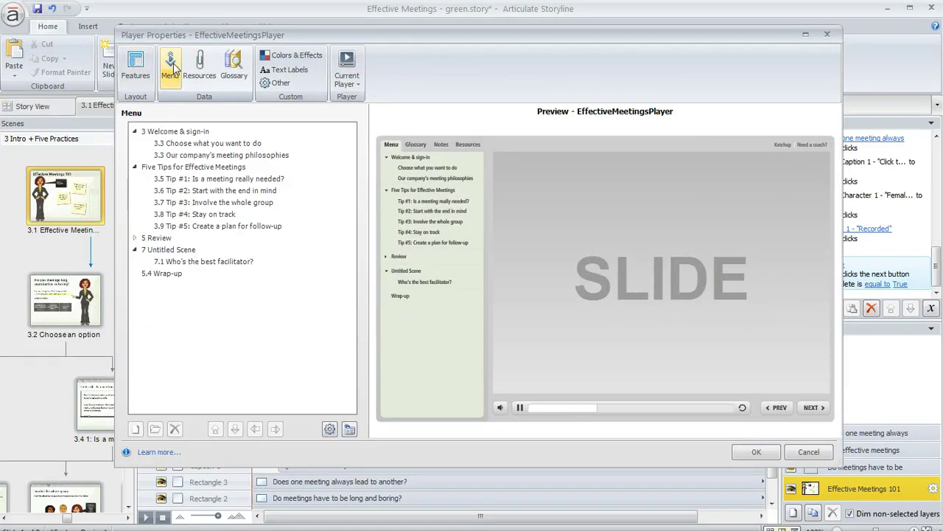
pyautogui.click(326, 431)
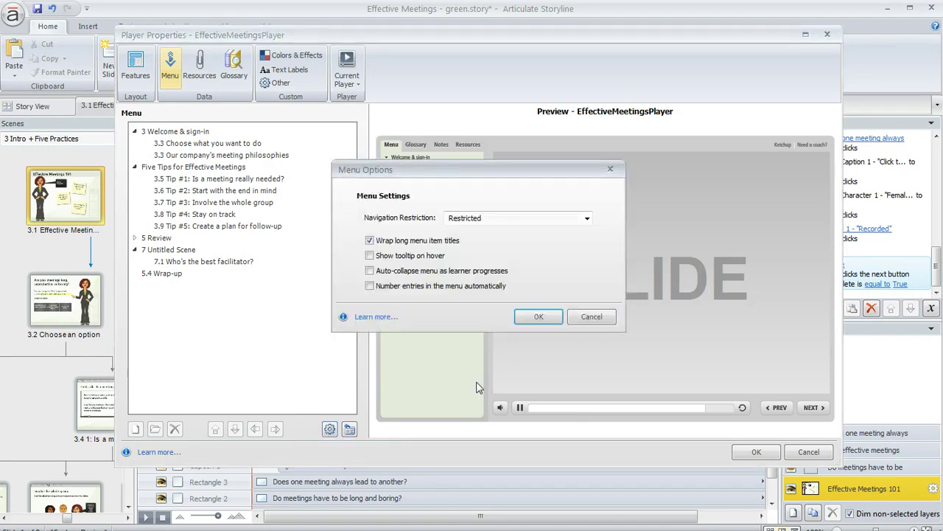
pyautogui.click(587, 221)
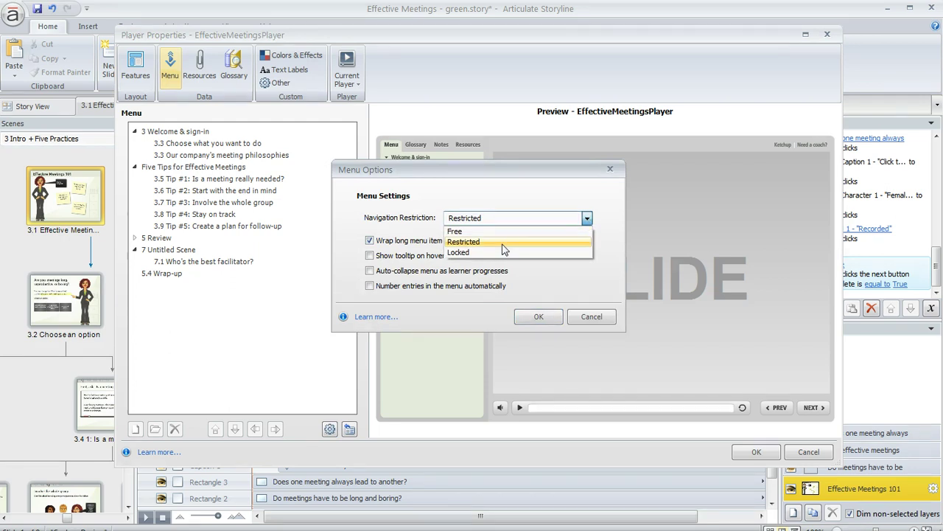
pyautogui.click(504, 243)
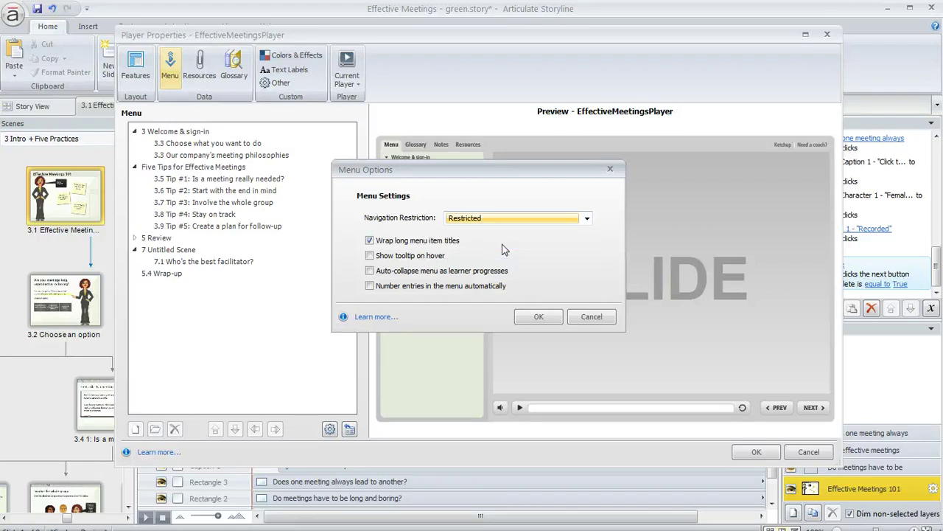
pyautogui.click(539, 316)
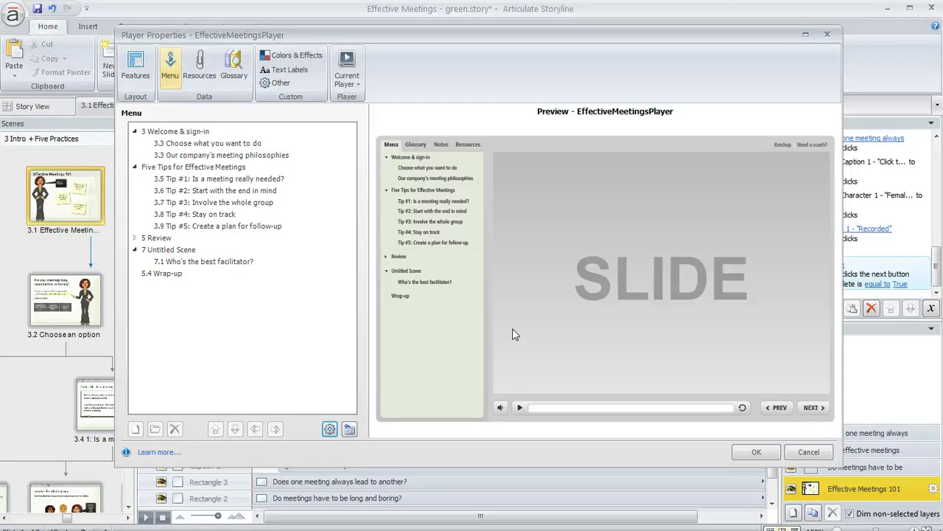
# Keep Seekbar checked in Player Features and save the player settings.
pyautogui.click(143, 68)
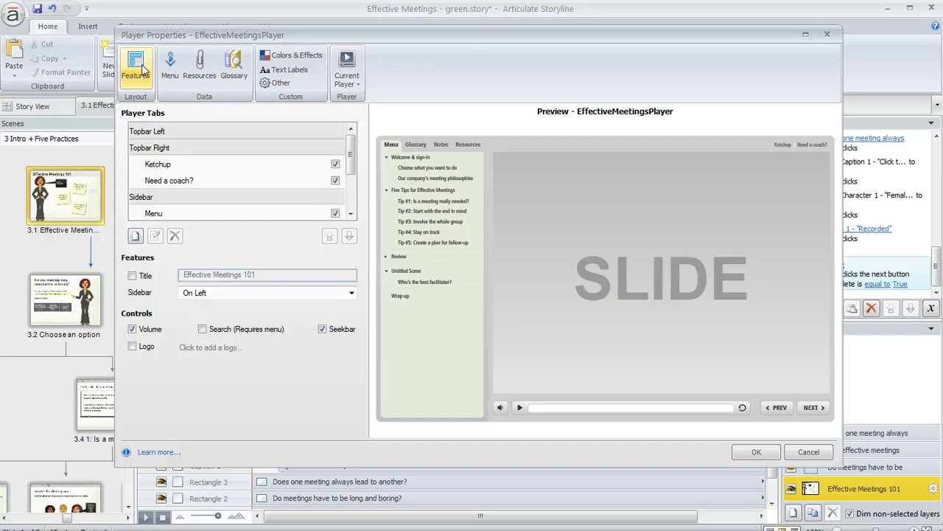
pyautogui.click(322, 329)
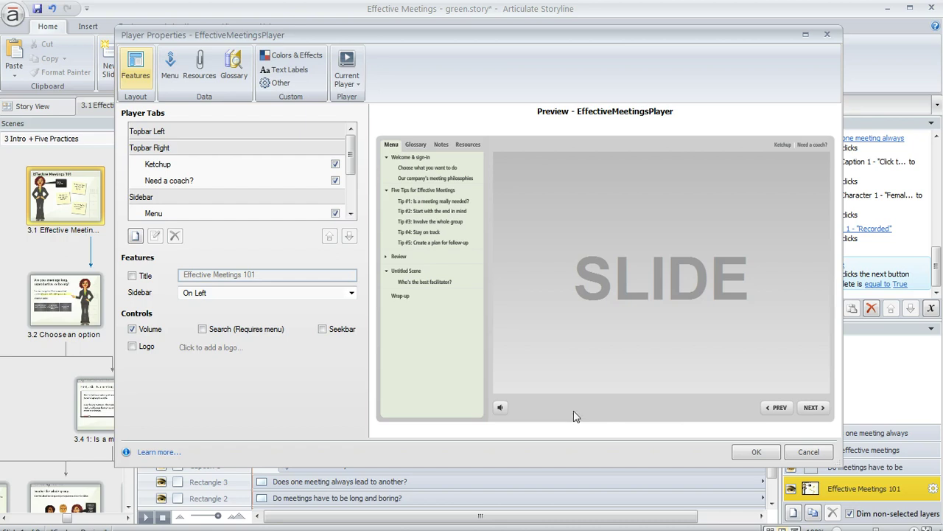
pyautogui.click(322, 329)
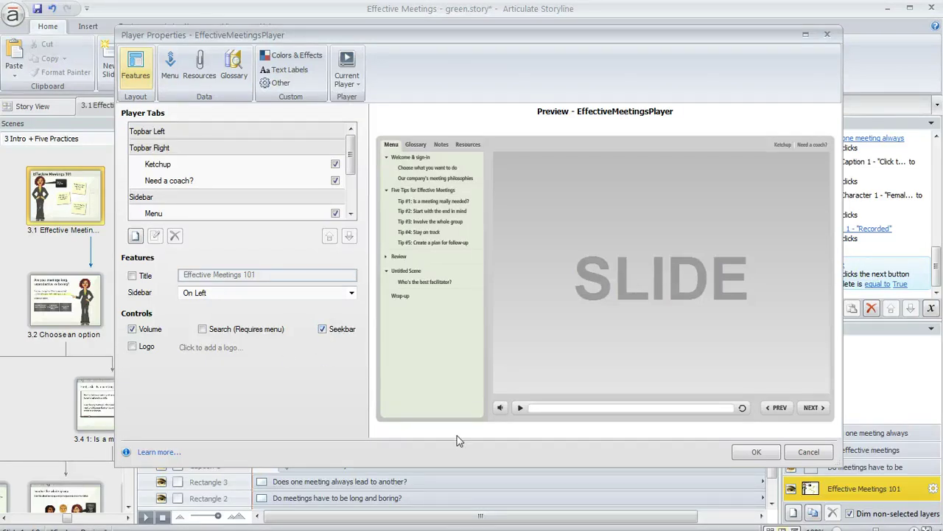
pyautogui.click(757, 452)
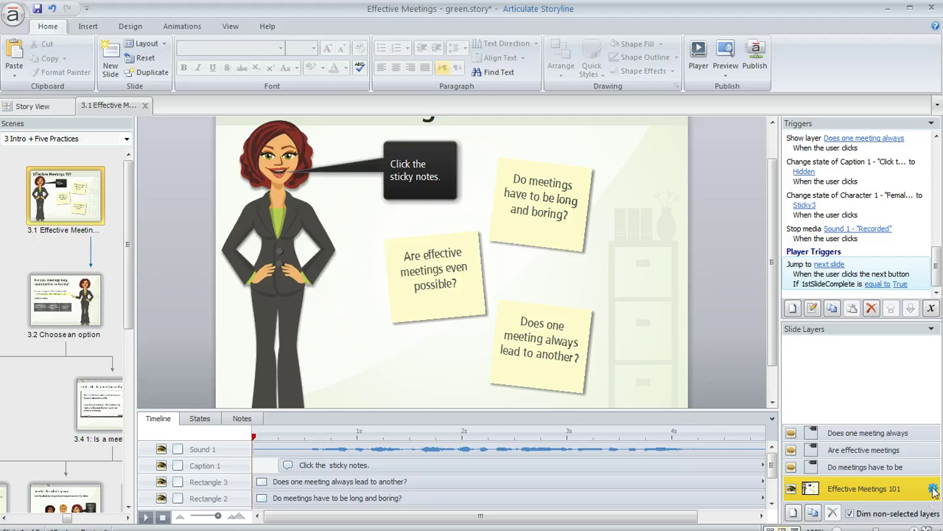
# Uncheck Seekbar in slide 3.1's Slide Properties.
pyautogui.click(934, 490)
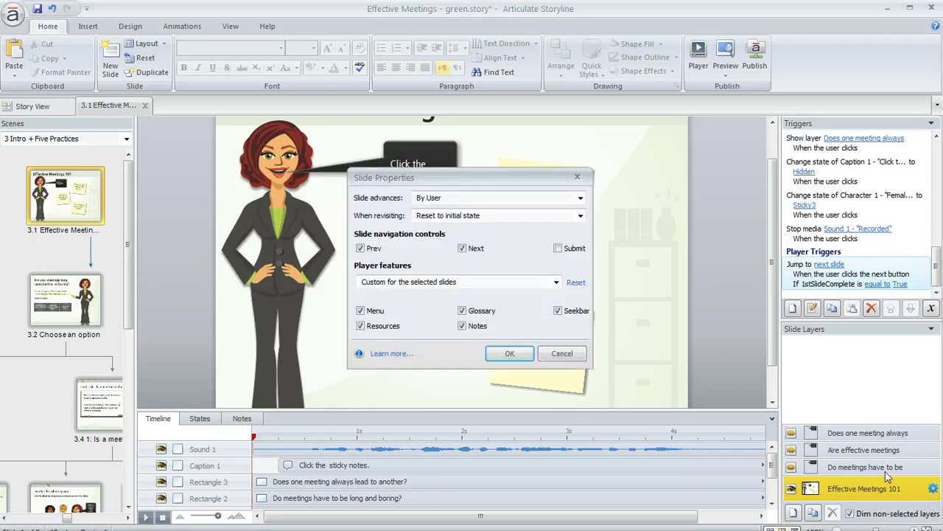
pyautogui.click(559, 311)
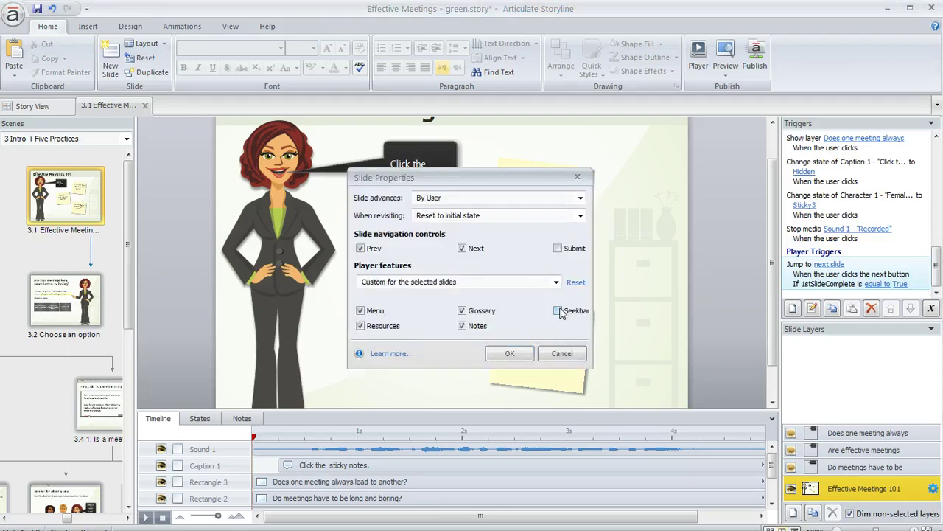
pyautogui.click(510, 354)
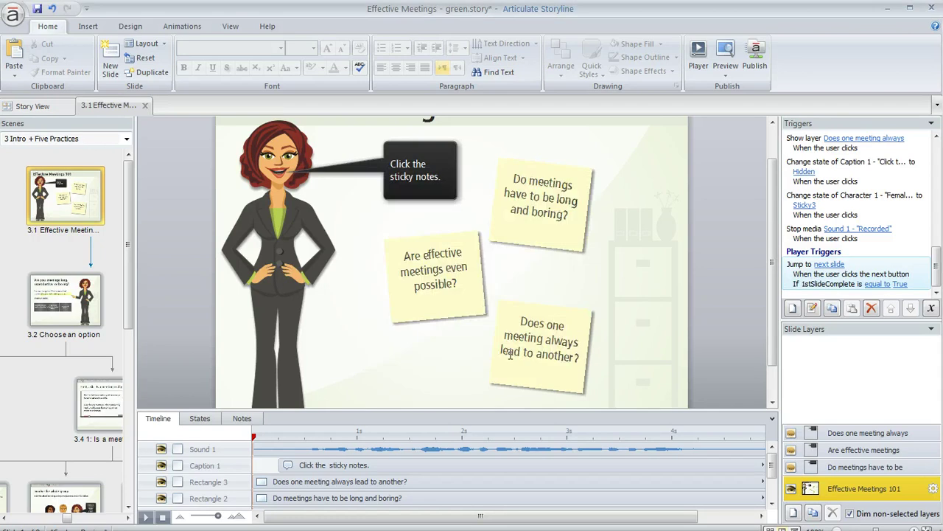
# Preview This Scene.
pyautogui.click(725, 74)
pyautogui.click(745, 105)
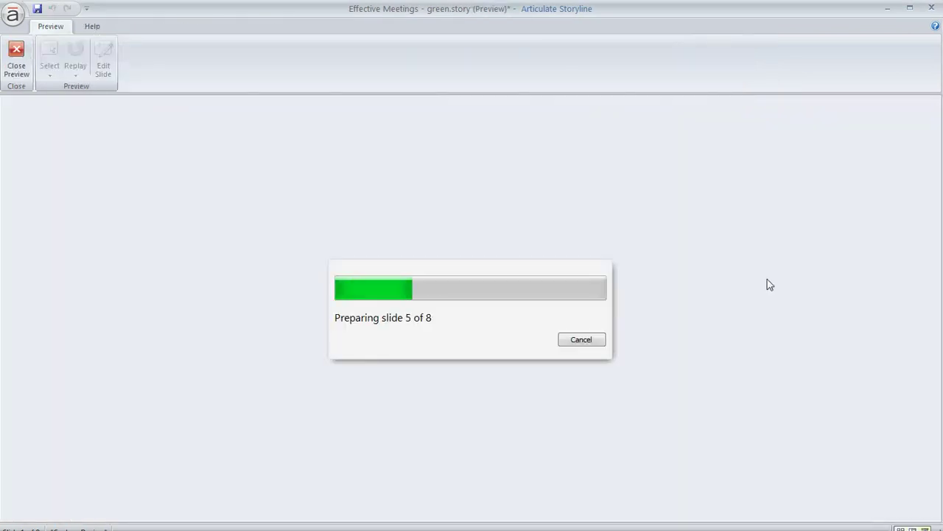